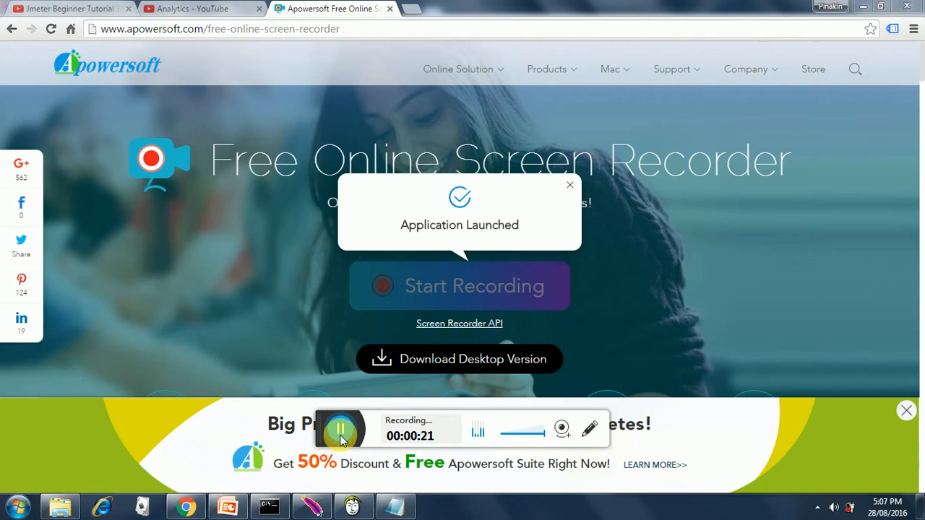
Step: Switch from Chrome to the Notepad window holding the six-step tutorial outline
{"action": "key", "text": "alt+Tab"}
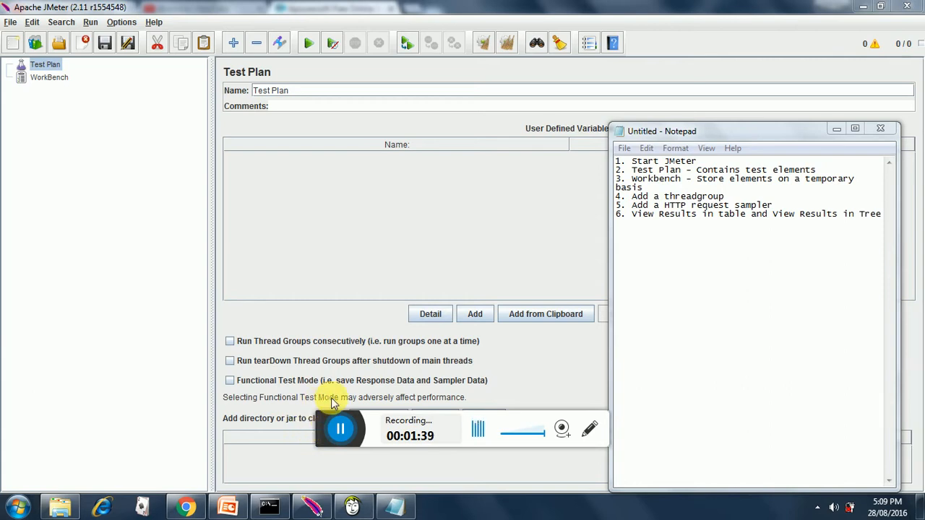
Step: View the newtours.demoaut.com Mercury Tours page, then return to JMeter with the notes
{"action": "left_click", "coordinate": [338, 431]}
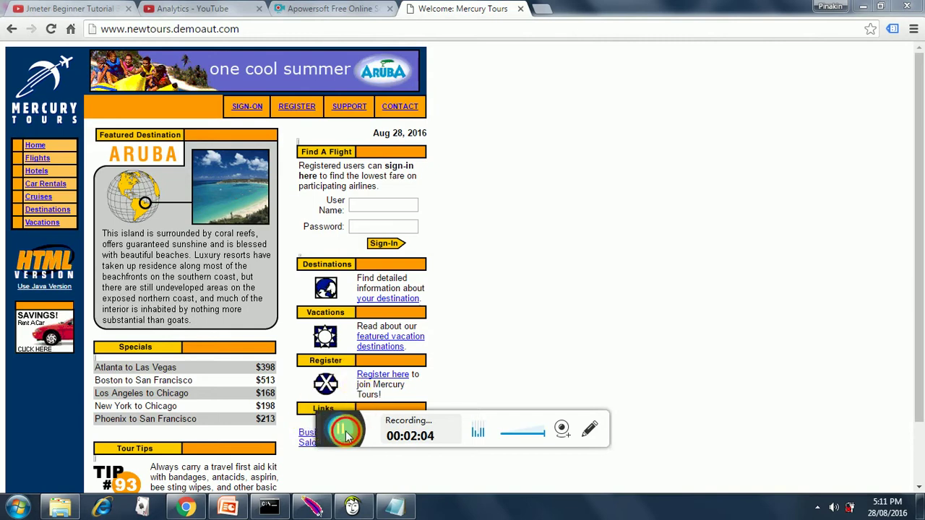
{"action": "left_click", "coordinate": [345, 431]}
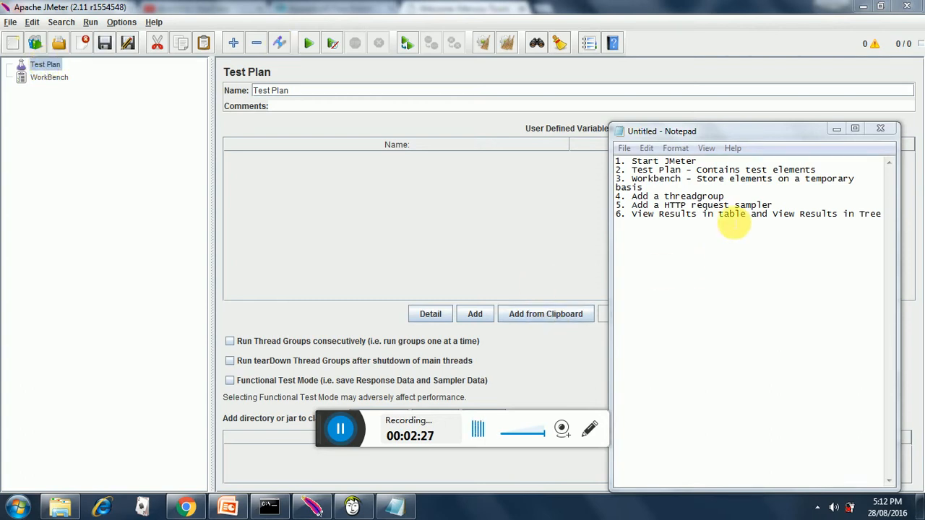
Step: Amend step 4 of the notes so the thread group is to be called users, fixing the typo
{"action": "left_click", "coordinate": [735, 197]}
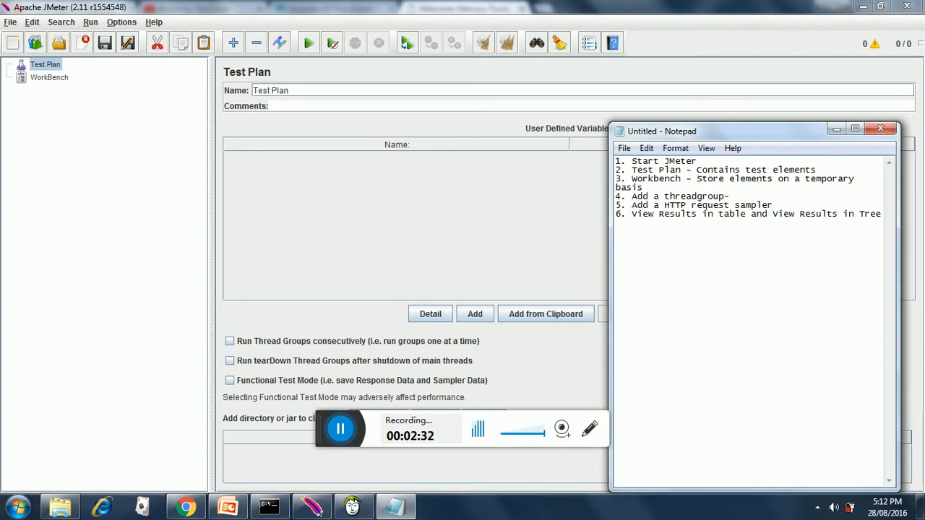
{"action": "type", "text": "-"}
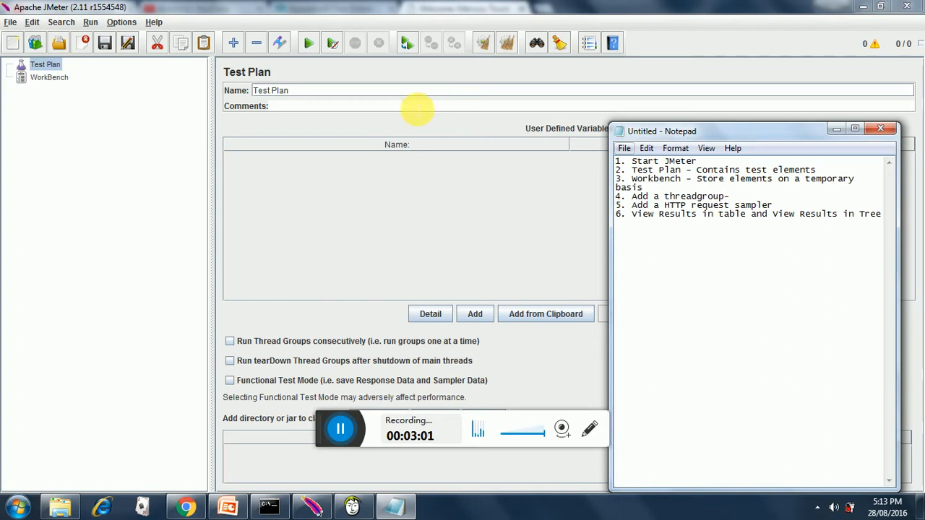
{"action": "type", "text": "uses"}
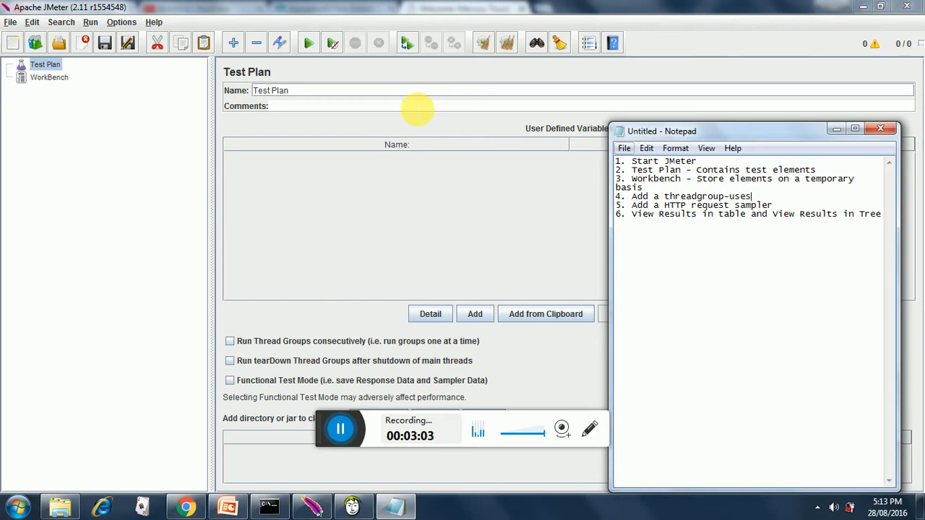
{"action": "key", "text": "BackSpace"}
{"action": "type", "text": "rs"}
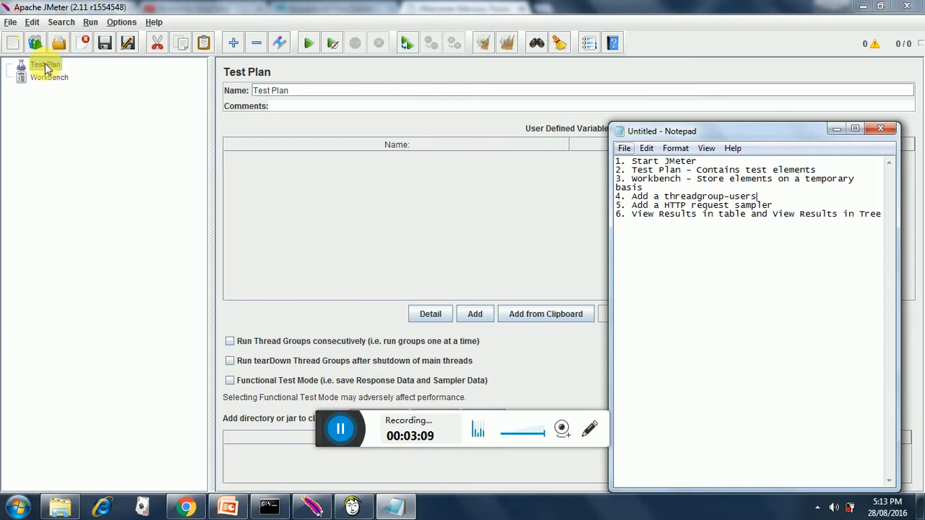
Step: Add a Thread Group under Test Plan via Add > Threads (Users) and begin editing its name
{"action": "right_click", "coordinate": [46, 68]}
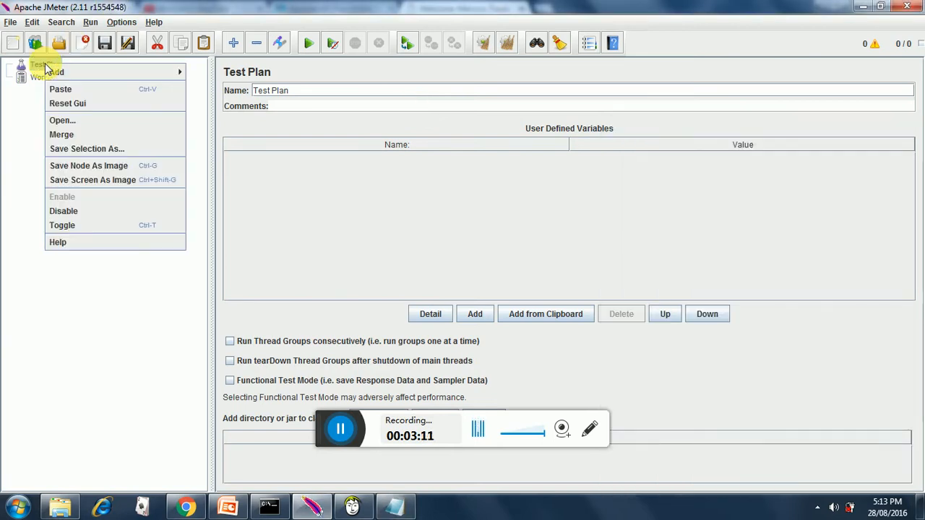
{"action": "mouse_move", "coordinate": [56, 72]}
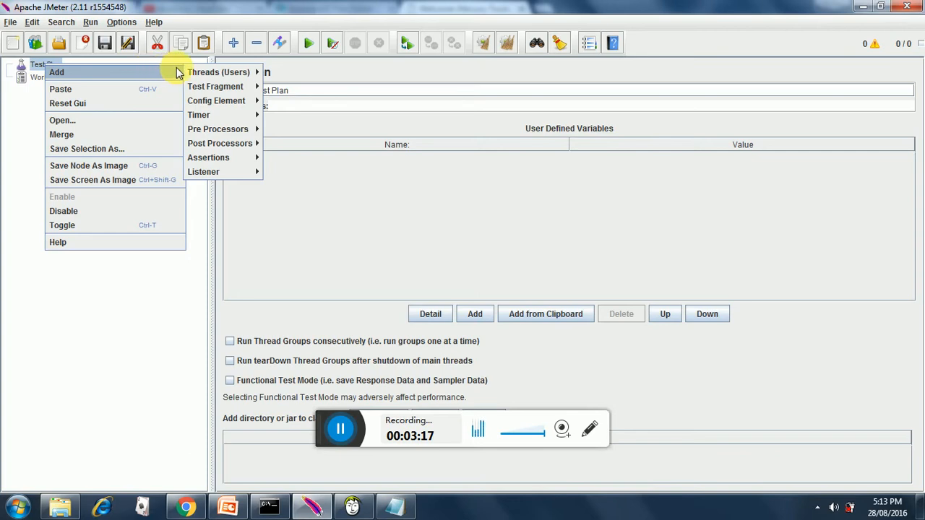
{"action": "mouse_move", "coordinate": [219, 72]}
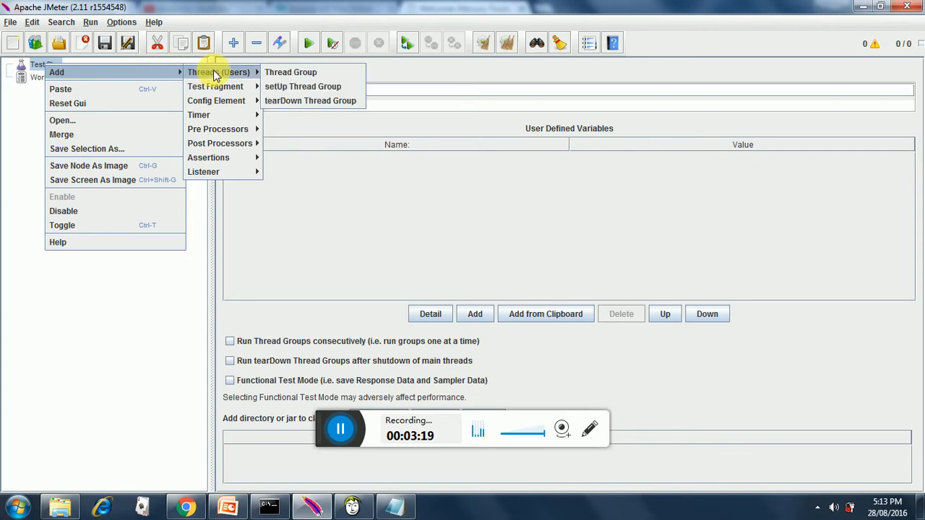
{"action": "left_click", "coordinate": [278, 76]}
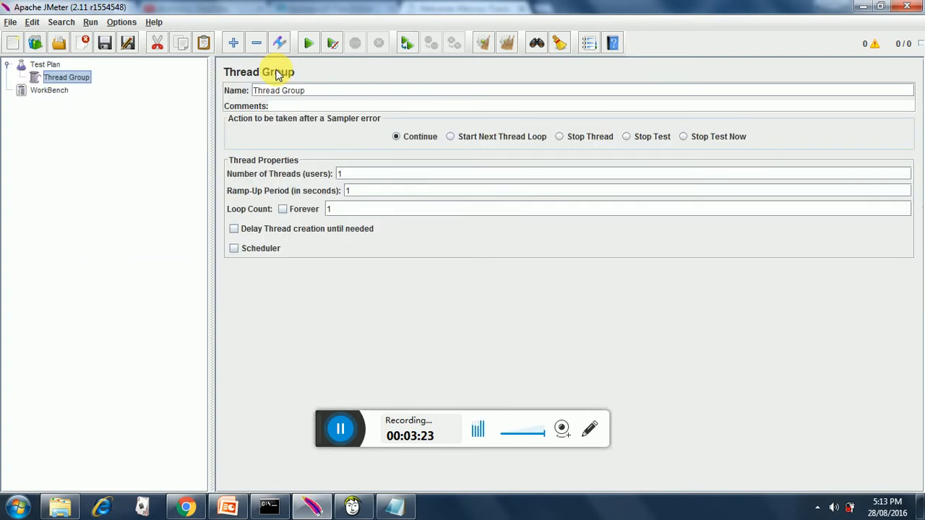
{"action": "left_click", "coordinate": [327, 90]}
Step: Replace the default Thread Group name with Users, keeping one thread and one loop
{"action": "double_click", "coordinate": [326, 91]}
{"action": "key", "text": "BackSpace"}
{"action": "key", "text": "BackSpace"}
{"action": "key", "text": "BackSpace"}
{"action": "key", "text": "BackSpace"}
{"action": "key", "text": "BackSpace"}
{"action": "key", "text": "BackSpace"}
{"action": "key", "text": "BackSpace"}
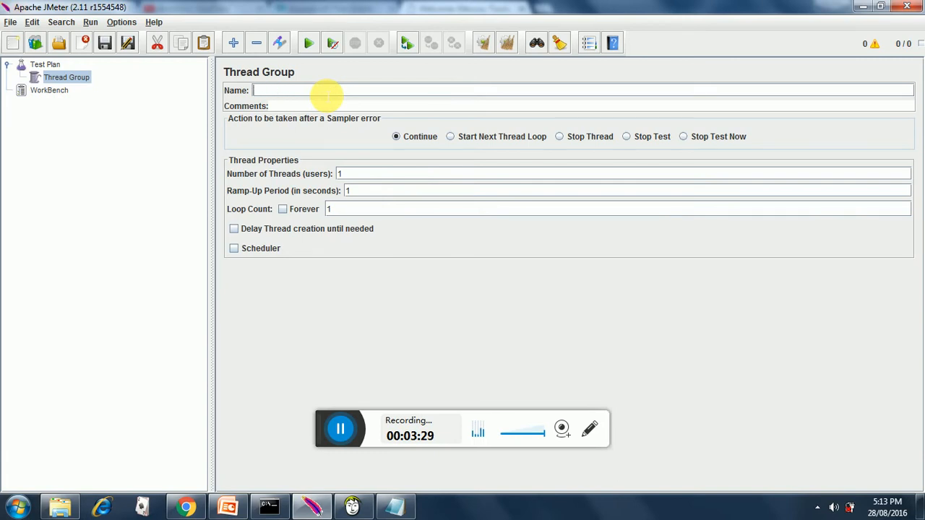
{"action": "type", "text": "Users"}
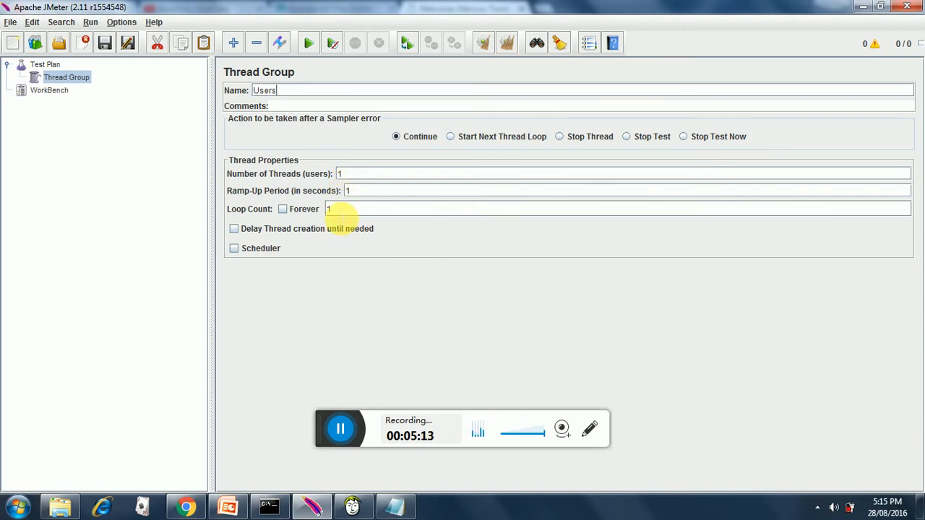
Step: Check the notes, then add an HTTP Request sampler under the Users thread group
{"action": "left_click", "coordinate": [397, 508]}
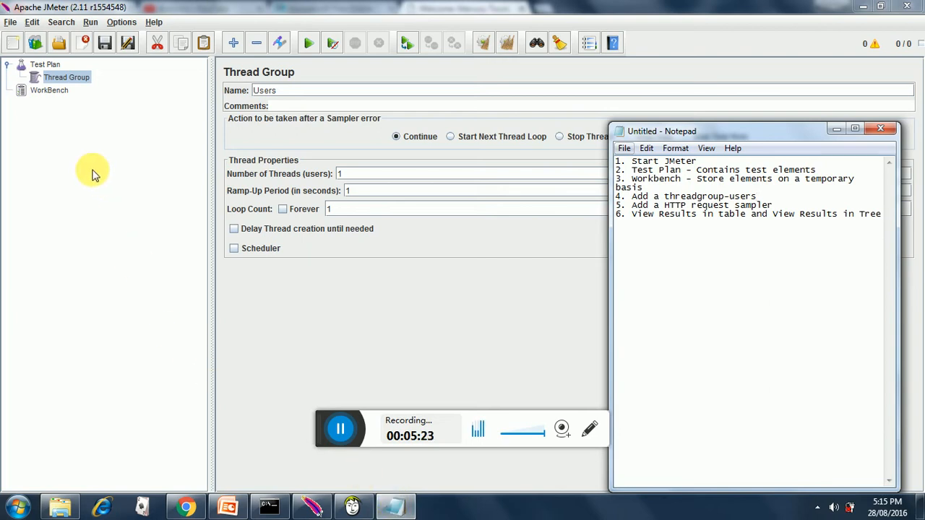
{"action": "right_click", "coordinate": [65, 78]}
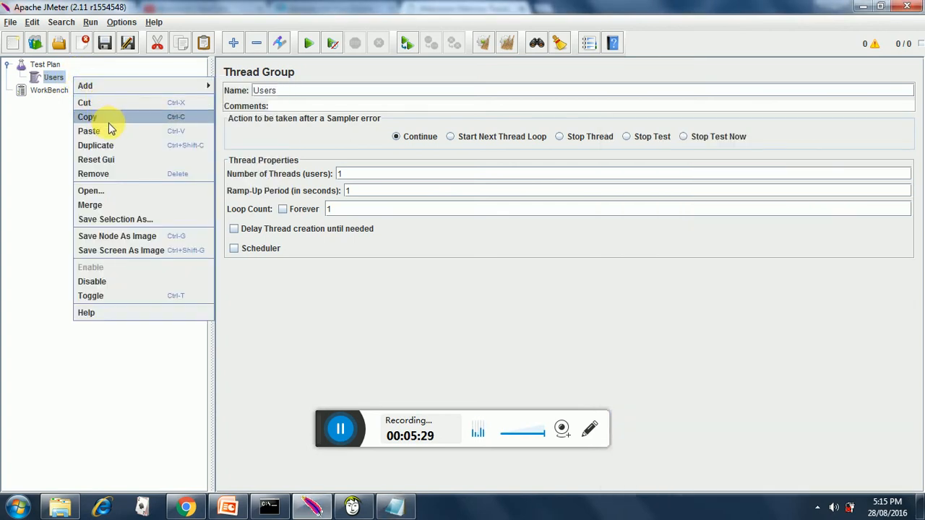
{"action": "mouse_move", "coordinate": [86, 86]}
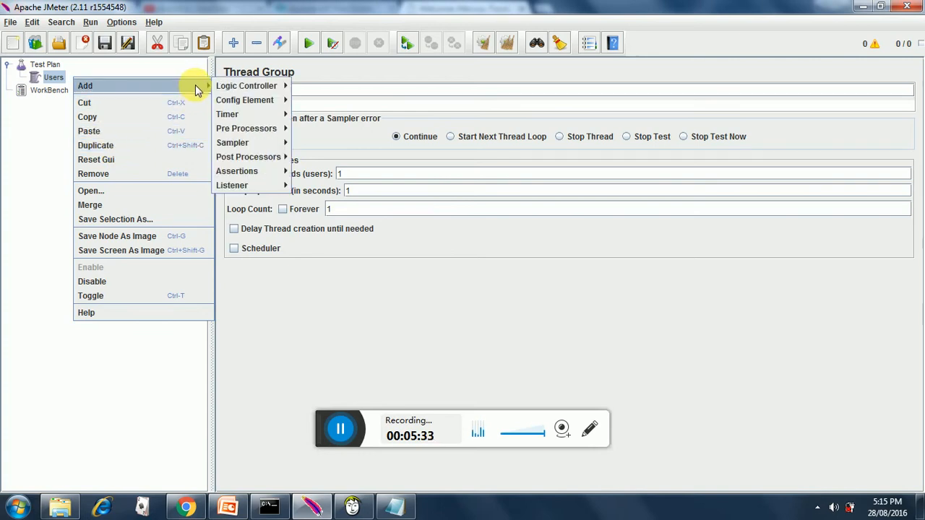
{"action": "mouse_move", "coordinate": [232, 142]}
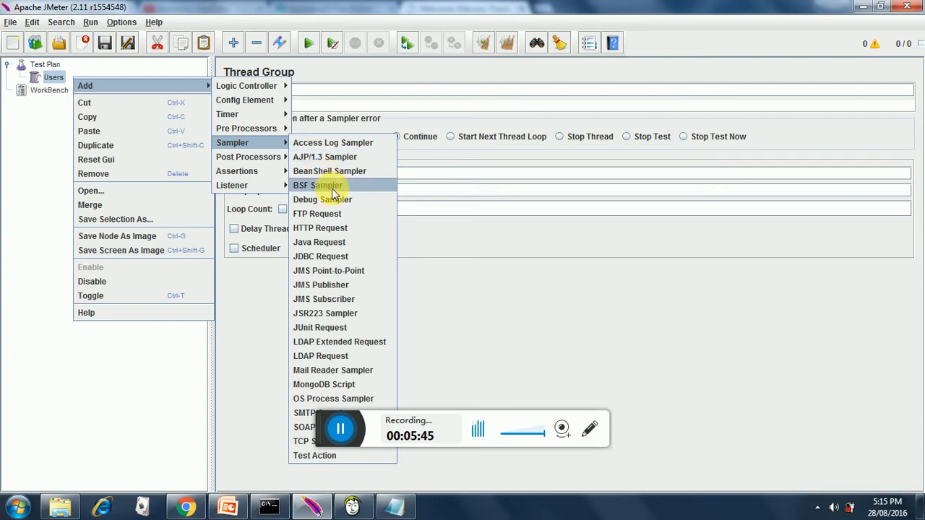
{"action": "left_click", "coordinate": [330, 228]}
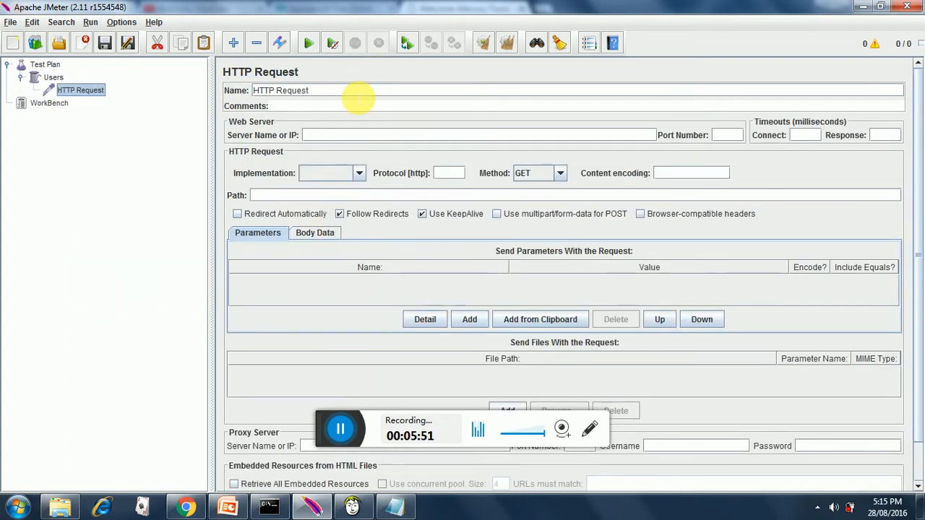
Step: Name the sampler Home Page, server newtours.demoaut.com, path /, and start saving the plan
{"action": "double_click", "coordinate": [293, 90]}
{"action": "key", "text": "ctrl+a"}
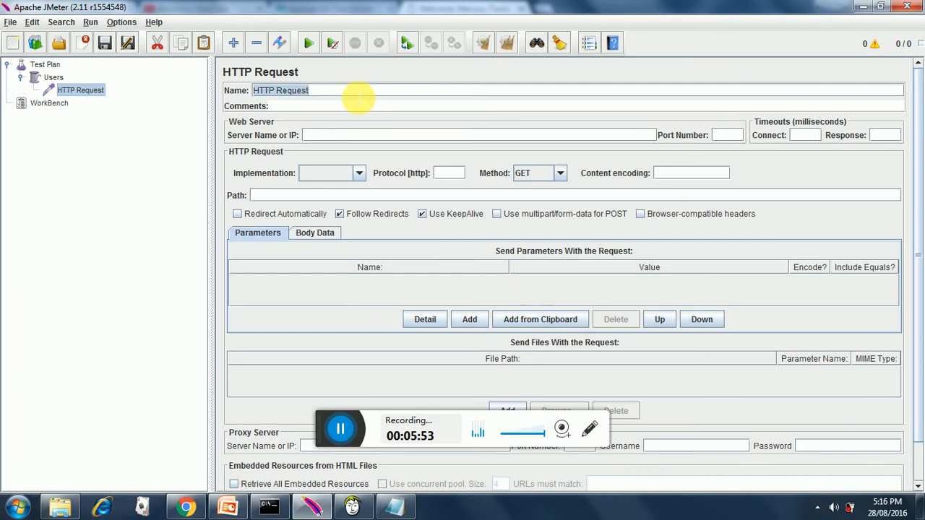
{"action": "key", "text": "BackSpace"}
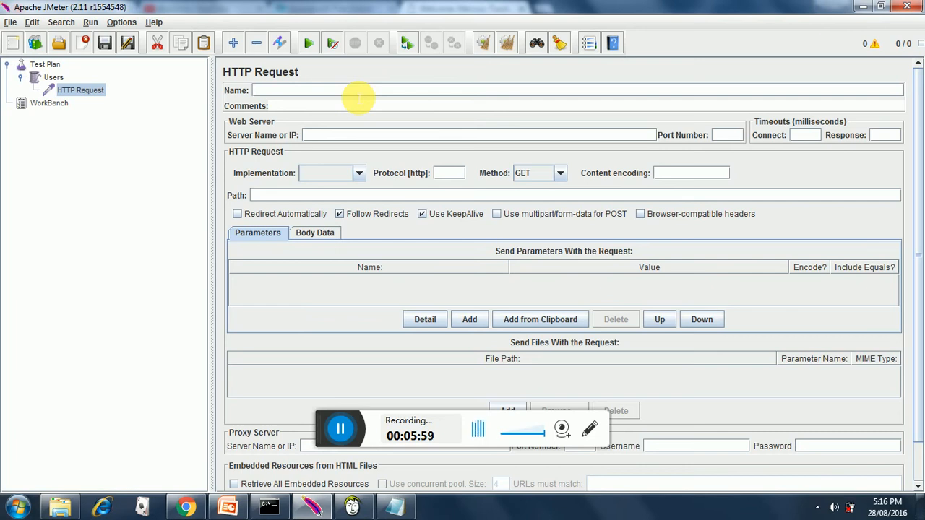
{"action": "type", "text": "Home "}
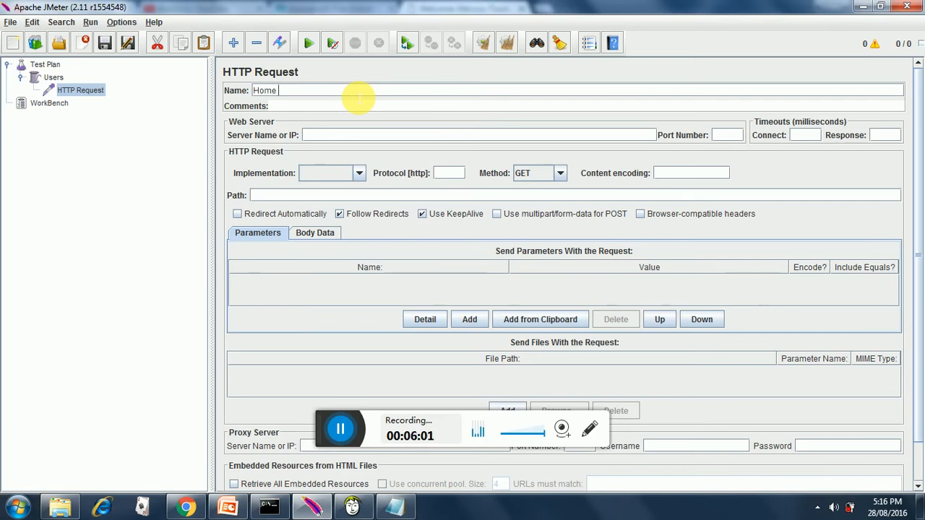
{"action": "type", "text": "Page"}
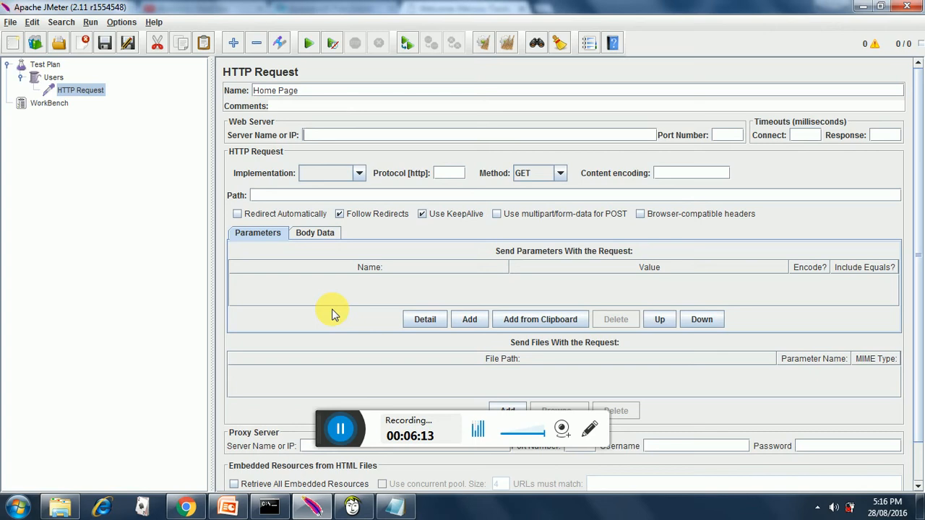
{"action": "type", "text": "new"}
{"action": "type", "text": "tours"}
{"action": "type", "text": ".dem"}
{"action": "type", "text": "oaut.c"}
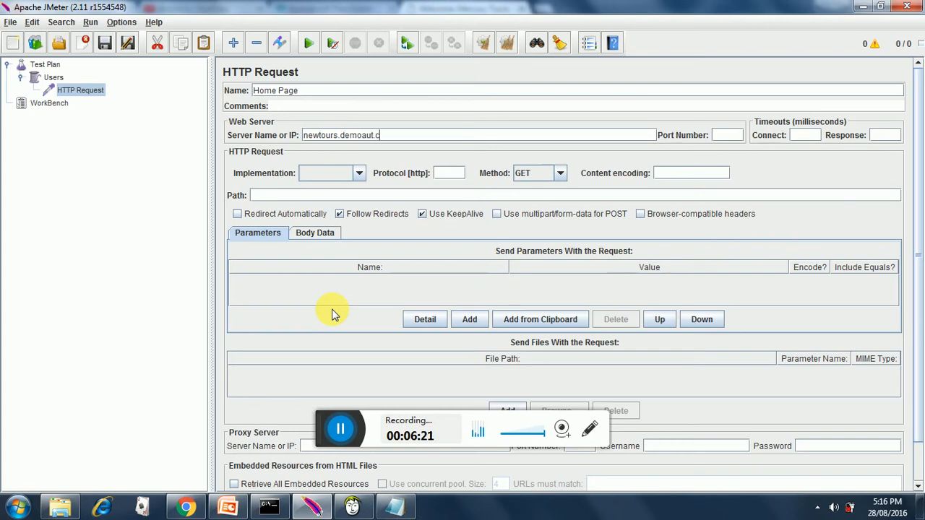
{"action": "type", "text": "om"}
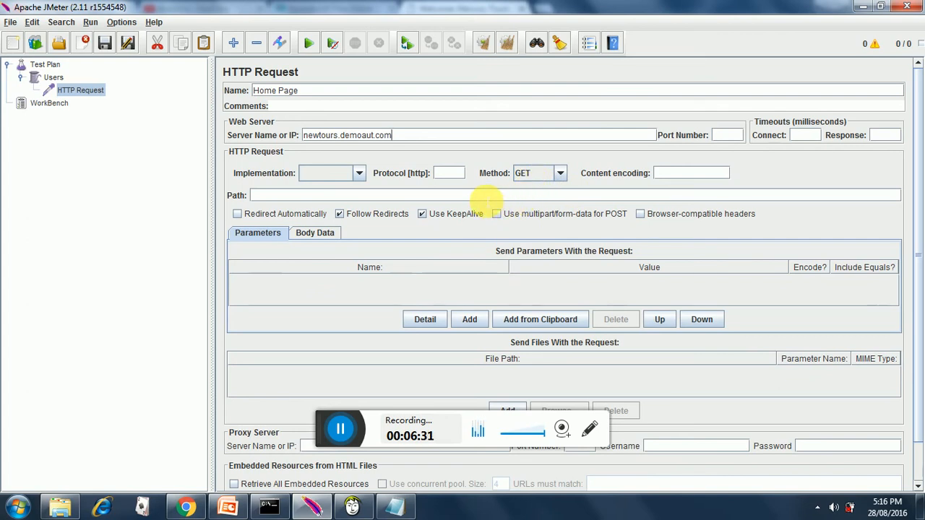
{"action": "left_click", "coordinate": [488, 195]}
{"action": "type", "text": "/"}
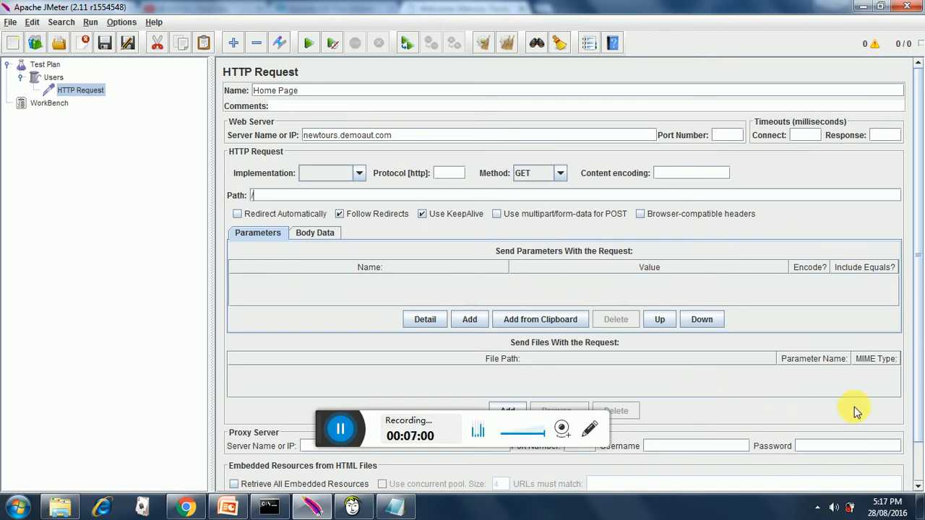
{"action": "left_click", "coordinate": [918, 461]}
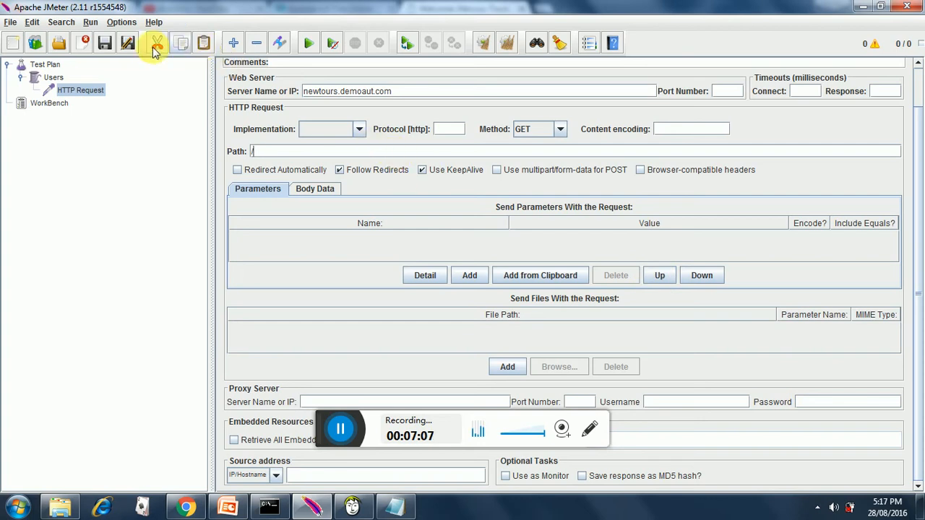
{"action": "left_click", "coordinate": [105, 43]}
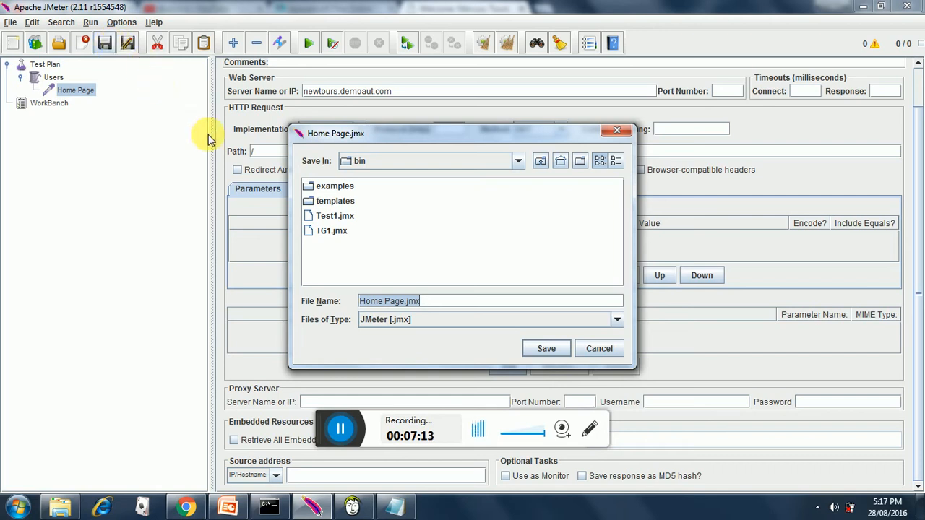
Step: Save the test plan as Home Page.jmx in the bin folder and bring up the step notes
{"action": "left_click", "coordinate": [546, 350]}
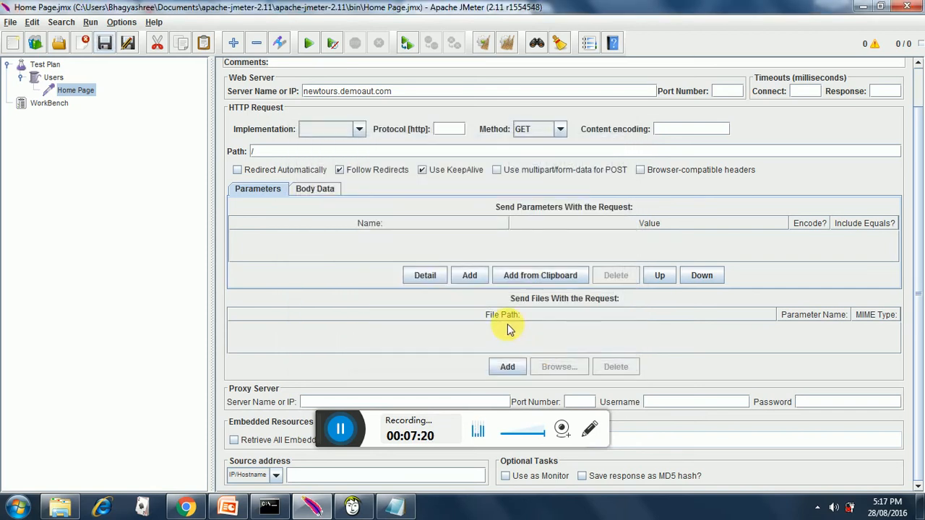
{"action": "left_click", "coordinate": [401, 509]}
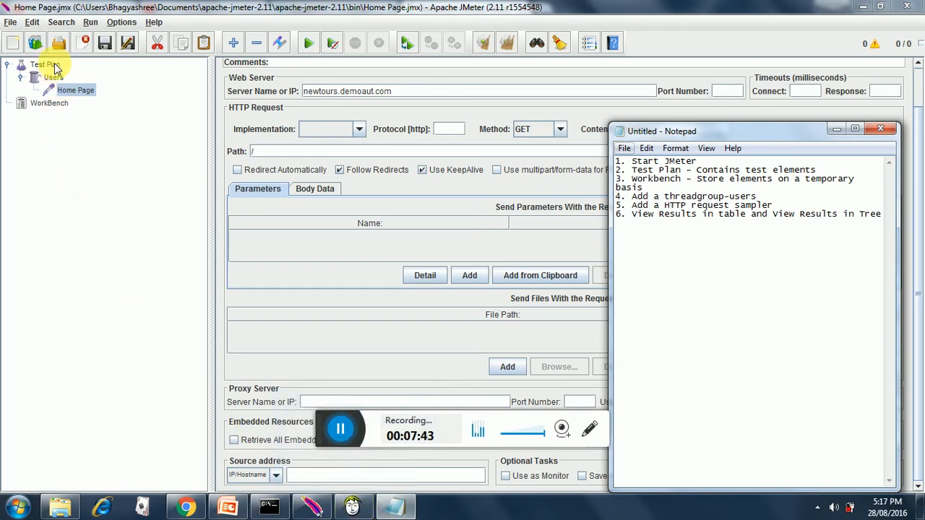
Step: Add View Results in Table and View Results Tree listeners under the Test Plan
{"action": "left_click", "coordinate": [47, 65]}
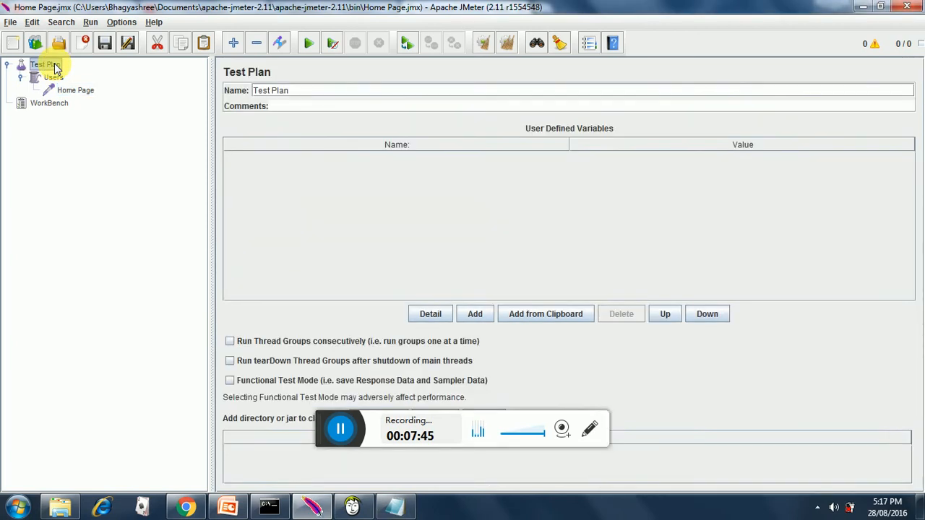
{"action": "right_click", "coordinate": [55, 67]}
{"action": "mouse_move", "coordinate": [87, 72]}
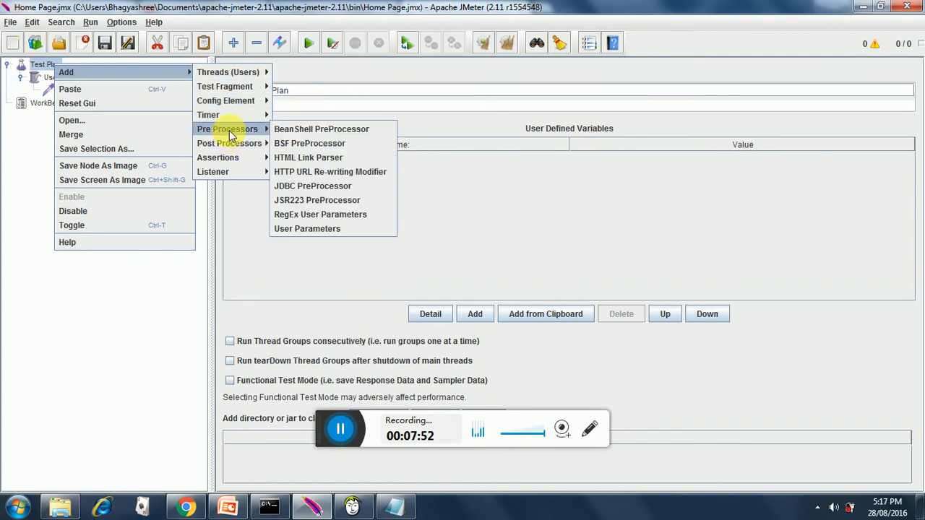
{"action": "mouse_move", "coordinate": [213, 172]}
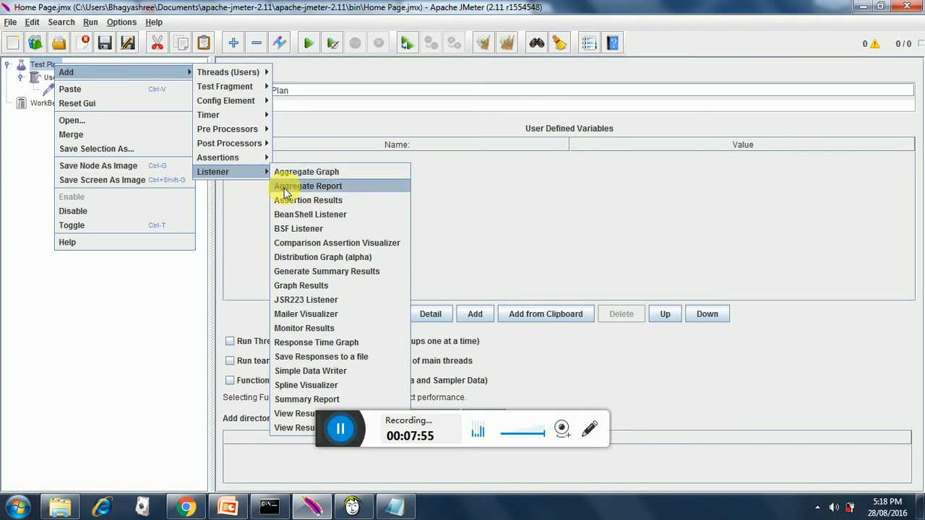
{"action": "left_click", "coordinate": [296, 414]}
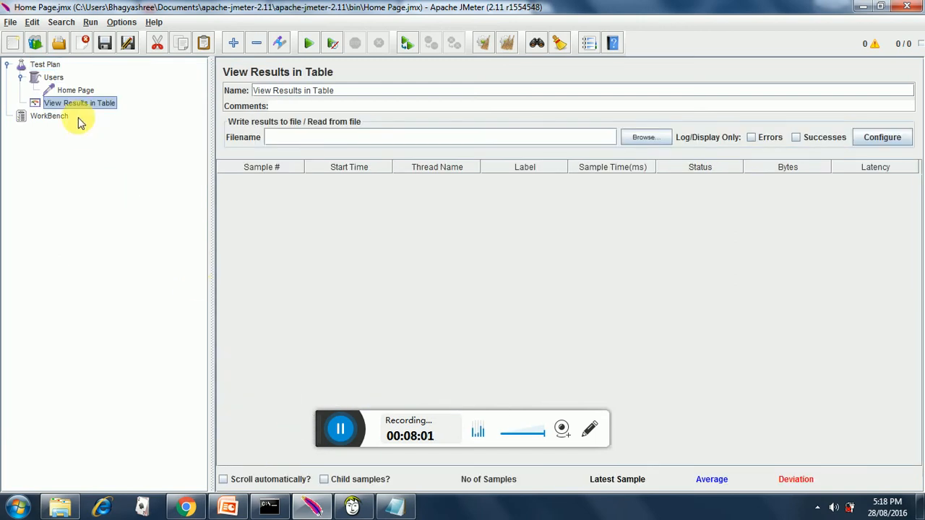
{"action": "left_click", "coordinate": [47, 65]}
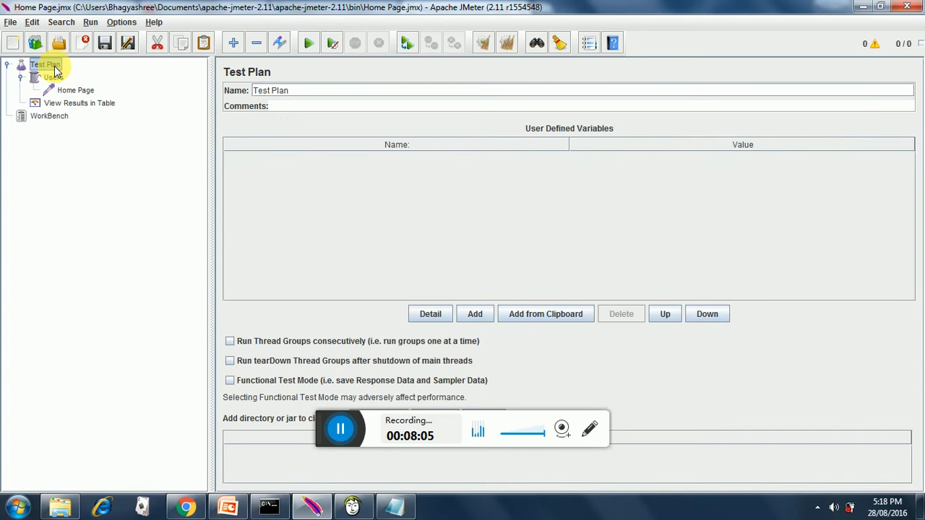
{"action": "right_click", "coordinate": [47, 65]}
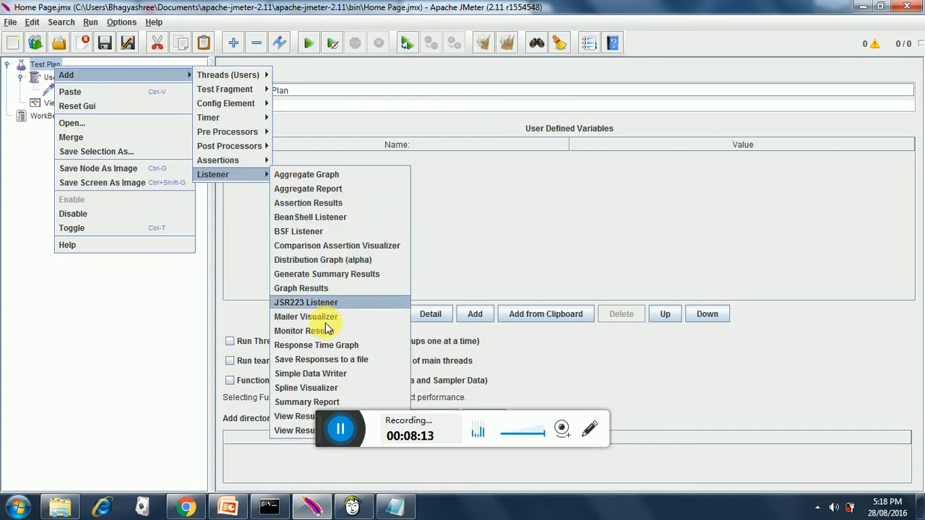
{"action": "left_click", "coordinate": [300, 430]}
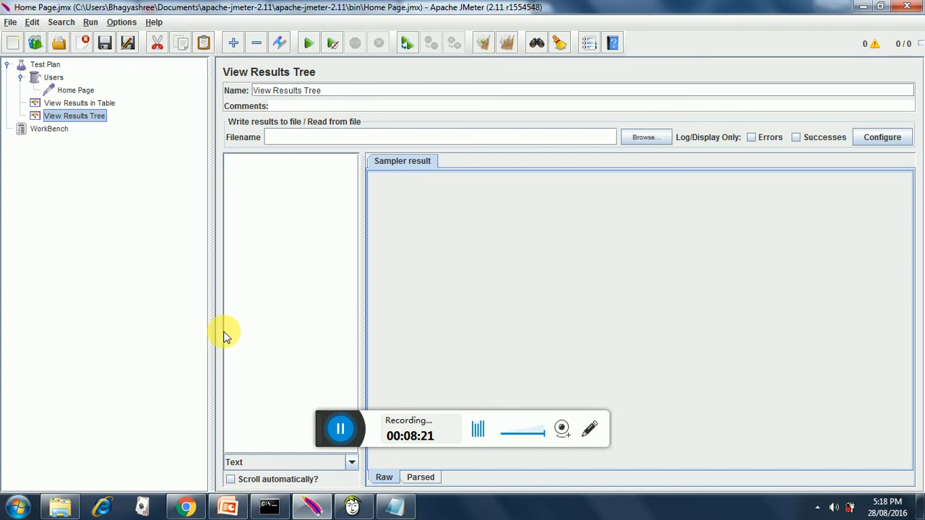
Step: Review the Home Page request and start the test run, yielding one successful Home Page sample
{"action": "left_click", "coordinate": [84, 91]}
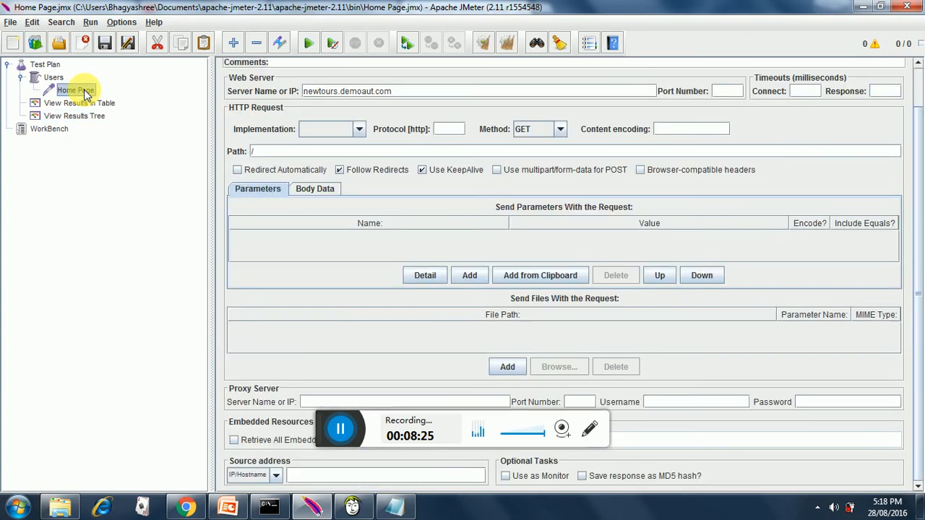
{"action": "left_click", "coordinate": [339, 431]}
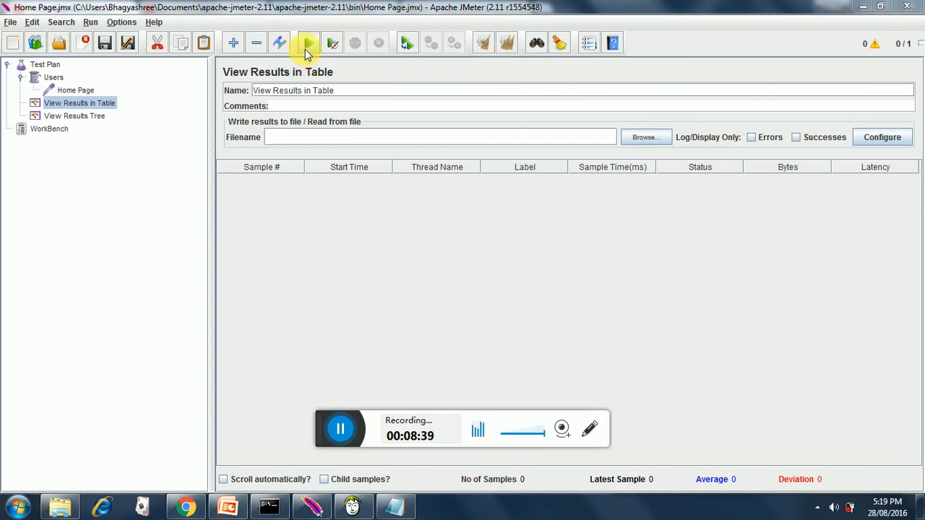
{"action": "left_click", "coordinate": [307, 45]}
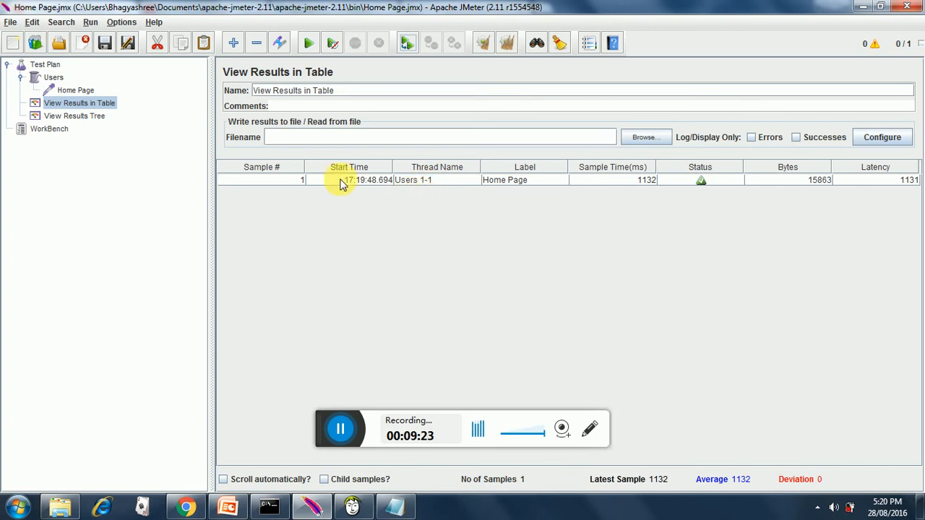
Step: In View Results Tree, select the Home Page result and show its GET request to newtours.demoaut.com
{"action": "left_click", "coordinate": [87, 116]}
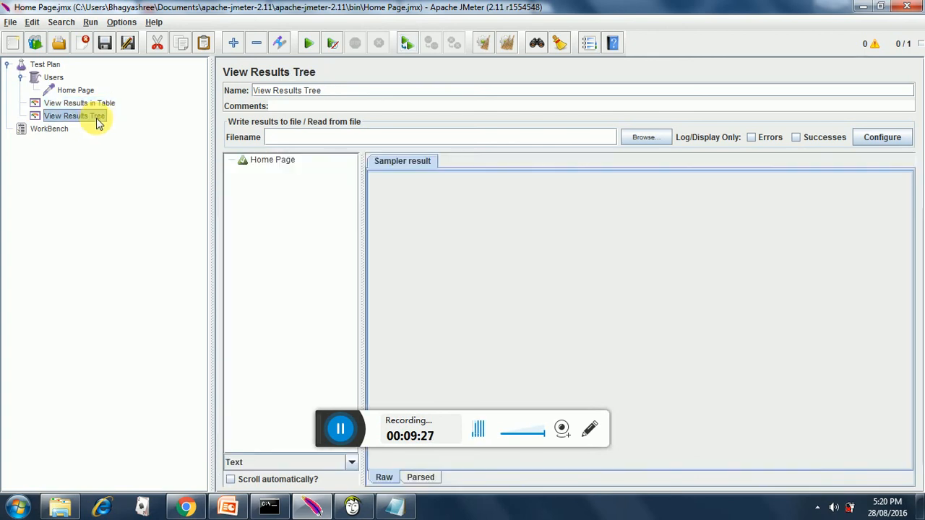
{"action": "left_click", "coordinate": [268, 160]}
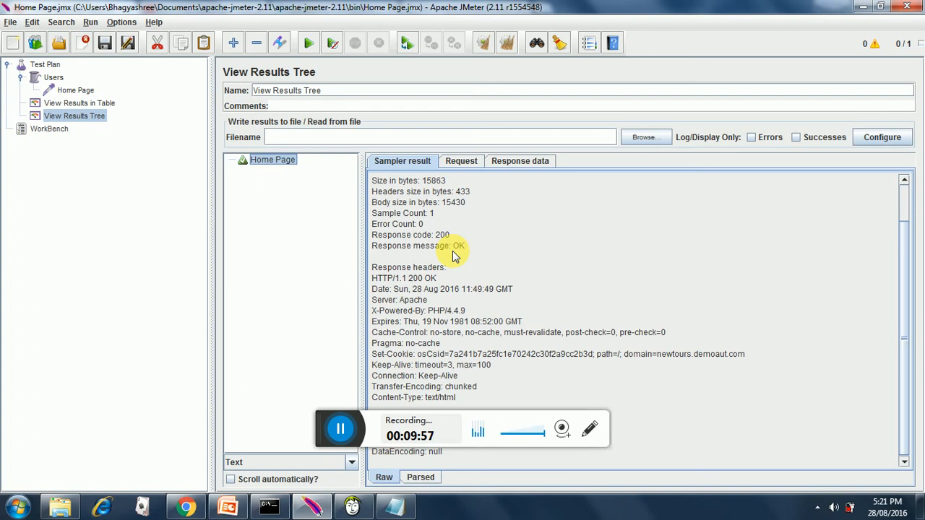
{"action": "left_click", "coordinate": [463, 161]}
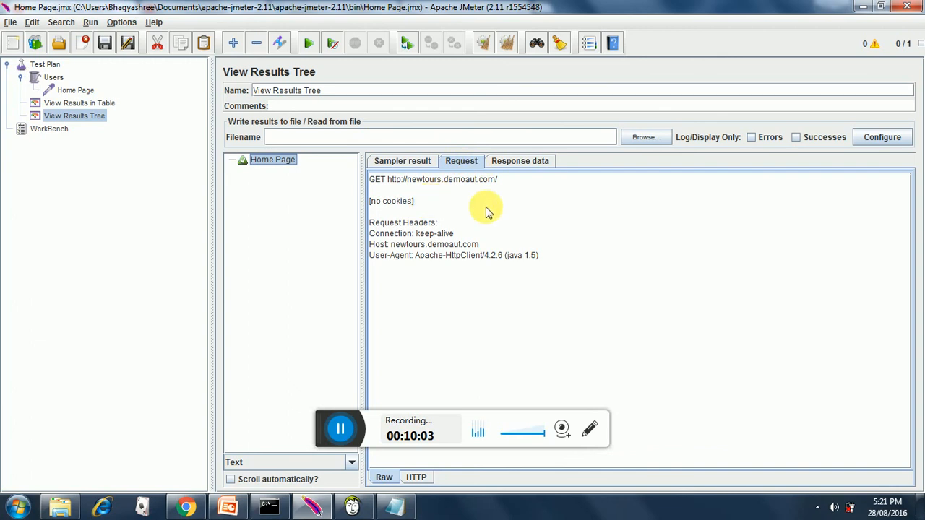
Step: View the Response data showing the Mercury Tours HTML returned by the server
{"action": "left_click", "coordinate": [525, 166]}
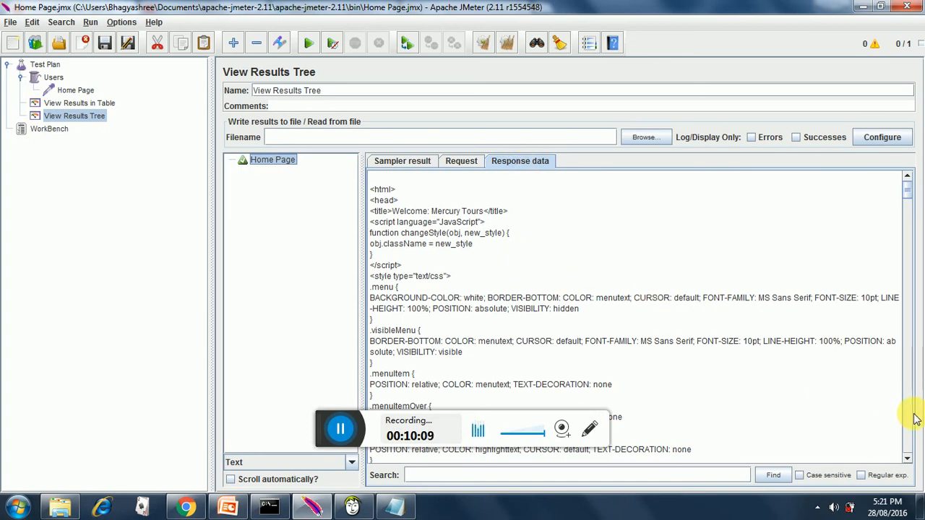
{"action": "scroll", "coordinate": [909, 419], "scroll_direction": "down", "scroll_amount": 5}
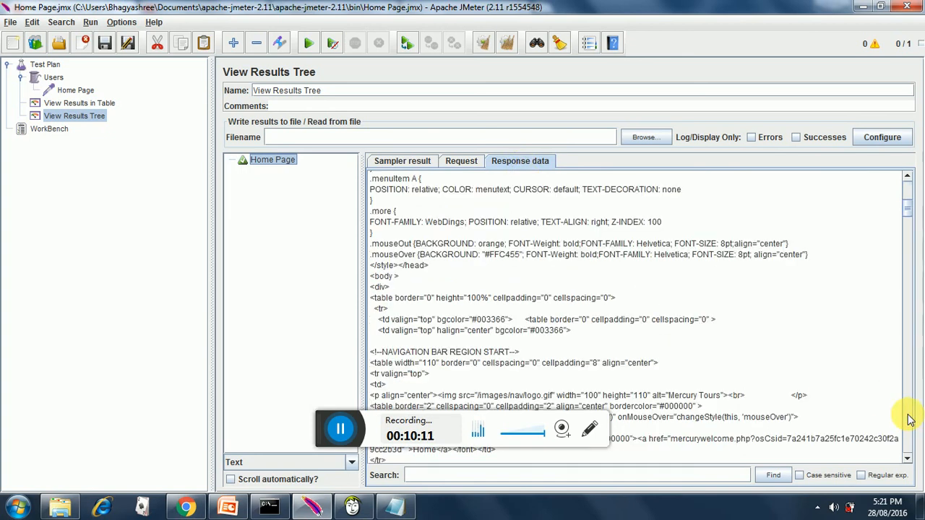
{"action": "scroll", "coordinate": [909, 419], "scroll_direction": "down", "scroll_amount": 5}
{"action": "scroll", "coordinate": [909, 420], "scroll_direction": "down", "scroll_amount": 5}
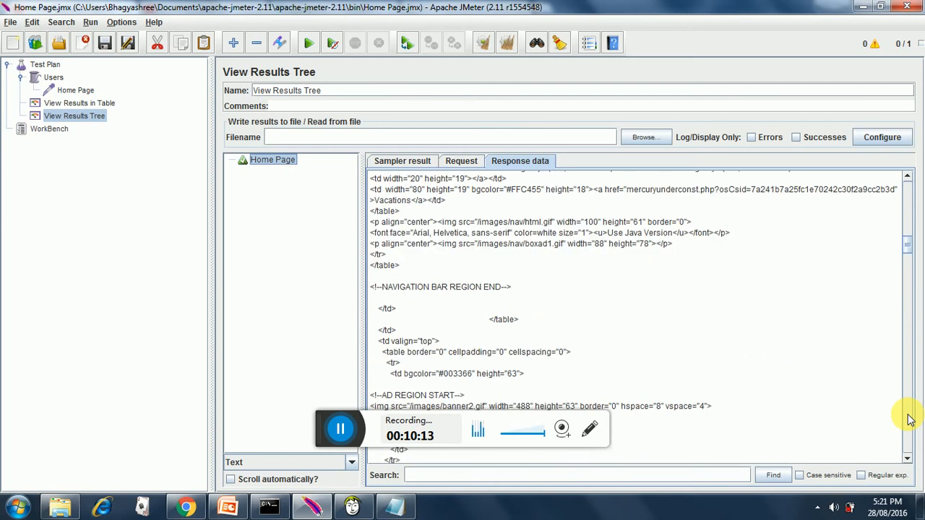
{"action": "scroll", "coordinate": [909, 419], "scroll_direction": "down", "scroll_amount": 5}
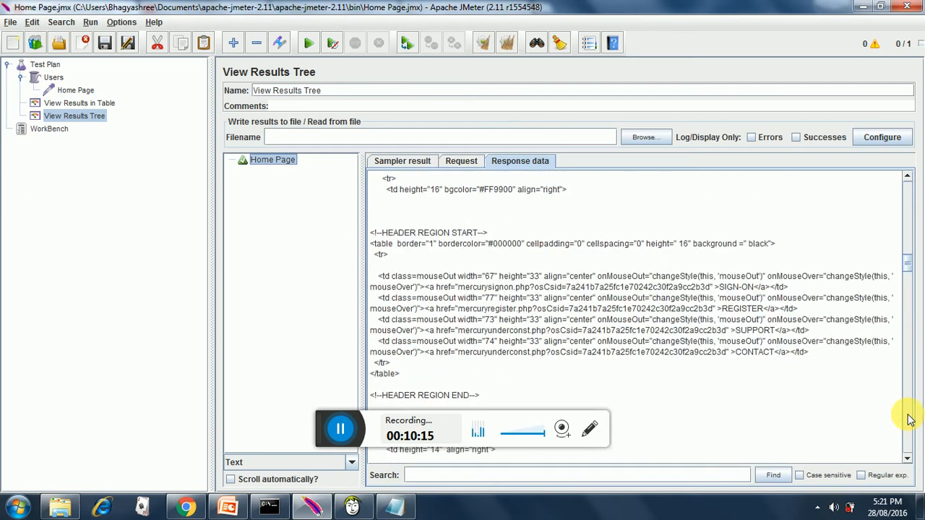
{"action": "scroll", "coordinate": [909, 419], "scroll_direction": "down", "scroll_amount": 5}
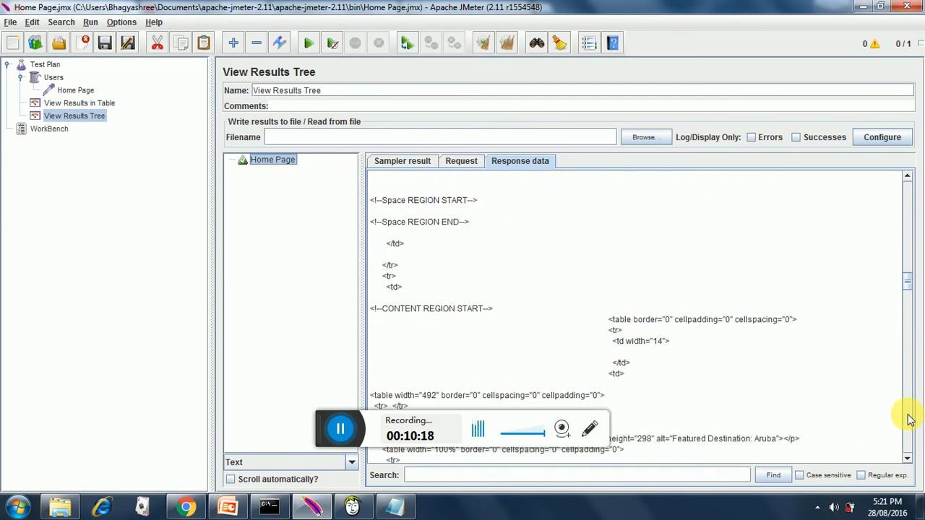
{"action": "scroll", "coordinate": [909, 419], "scroll_direction": "down", "scroll_amount": 5}
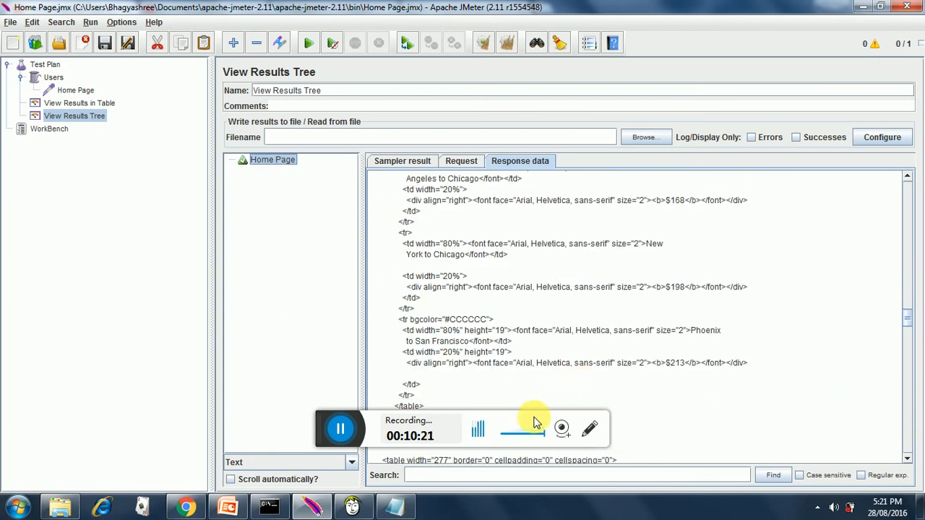
Step: Bring the Notepad six-step outline to the front over the JMeter results
{"action": "left_click", "coordinate": [396, 506]}
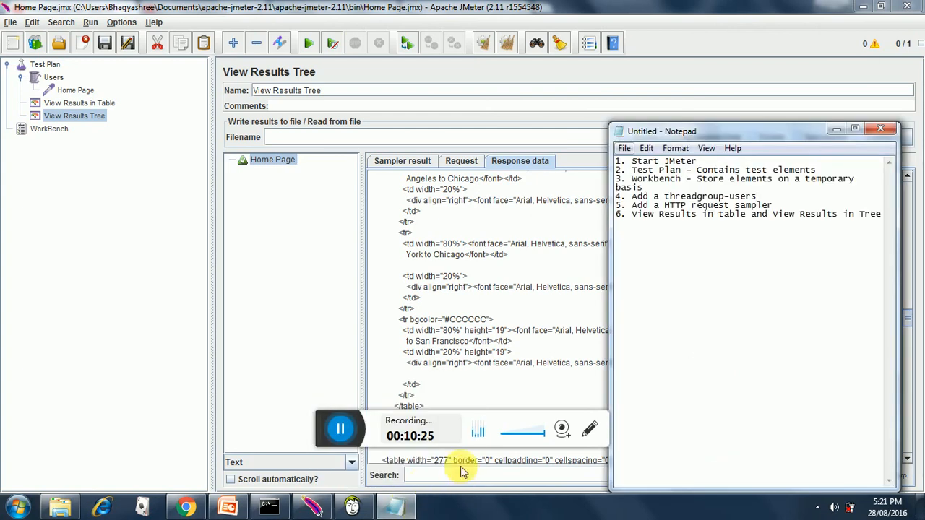
{"action": "left_click_drag", "start_coordinate": [506, 432], "coordinate": [526, 427]}
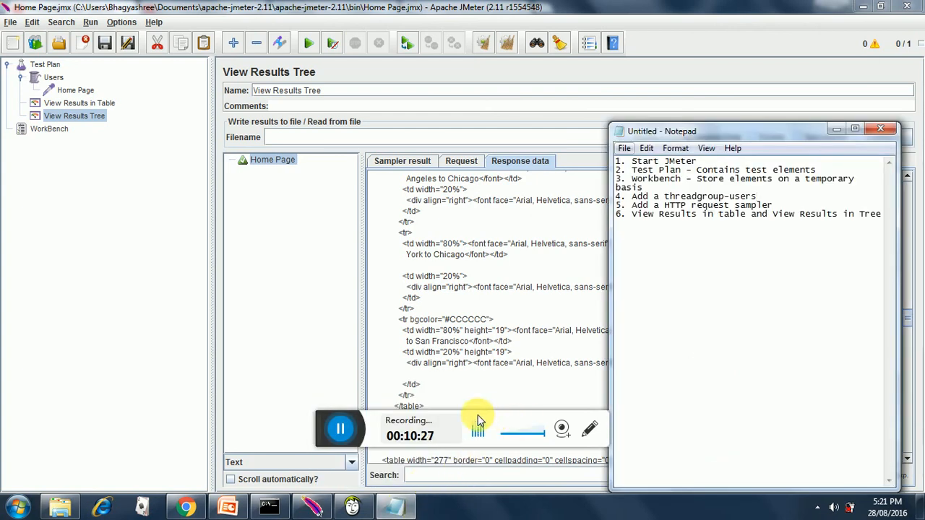